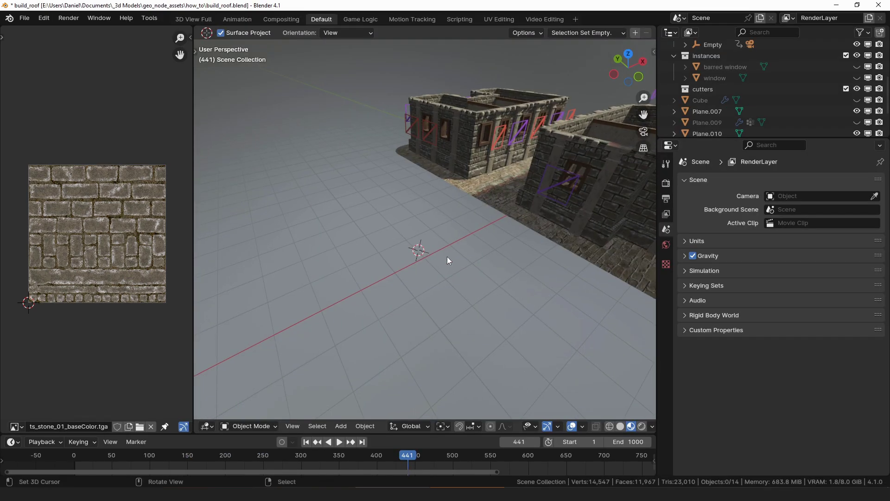
# - Add a plane at the 3D cursor and give it the Build Roof modifier
pyautogui.hotkey('shift', 'a')
pyautogui.write('pla')
pyautogui.press('Return')
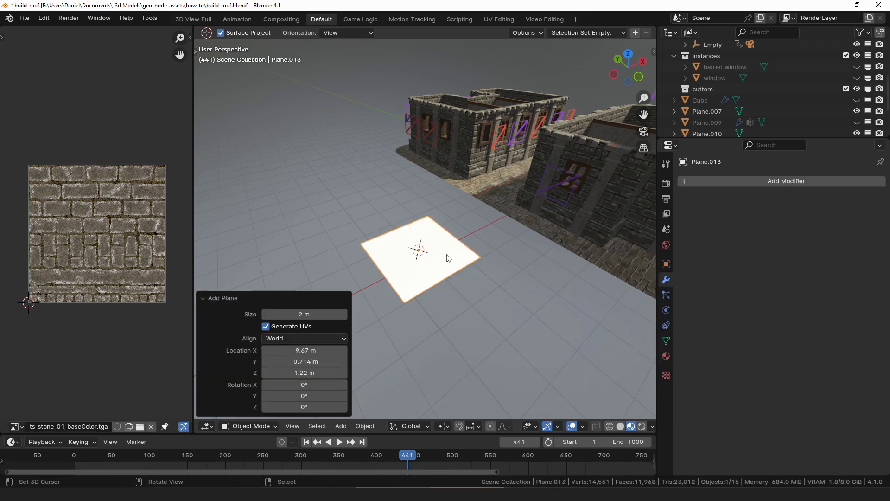
pyautogui.click(761, 180)
pyautogui.write('build')
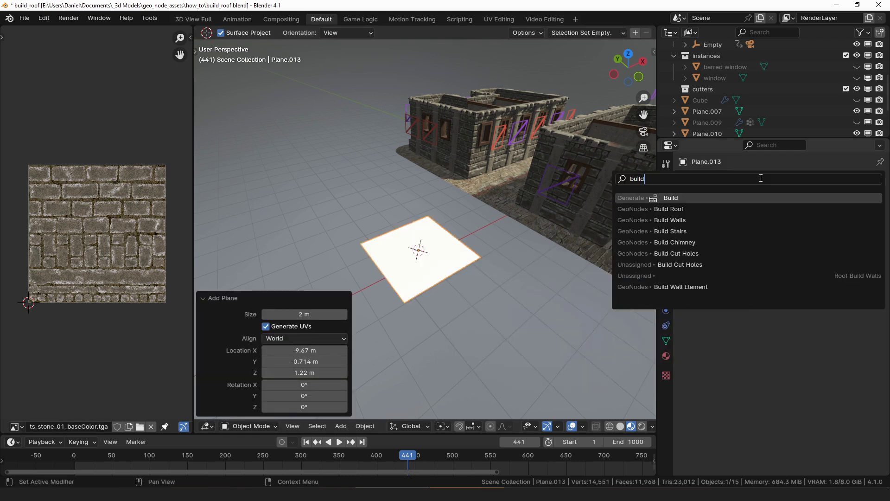
pyautogui.write(' roof')
pyautogui.press('Return')
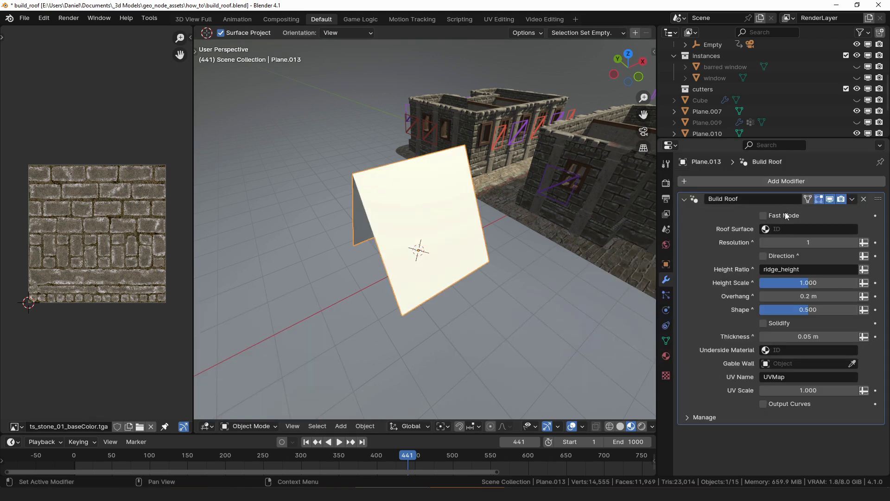
# - Use the ai_shingles_09 material as the roof surface
pyautogui.click(790, 228)
pyautogui.click(794, 246)
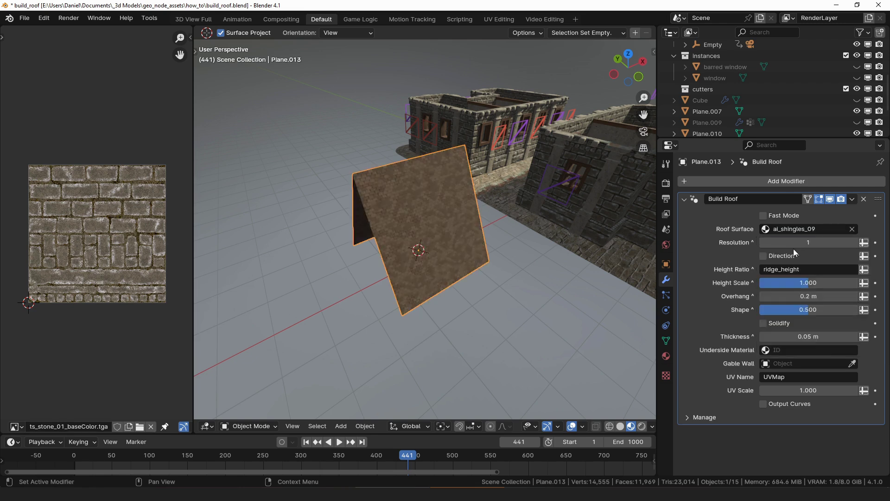
pyautogui.click(666, 356)
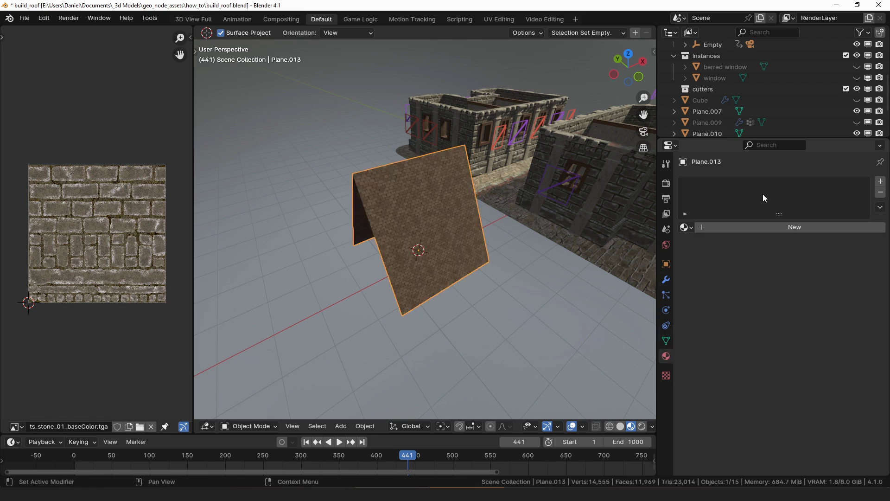
pyautogui.click(666, 280)
pyautogui.click(791, 228)
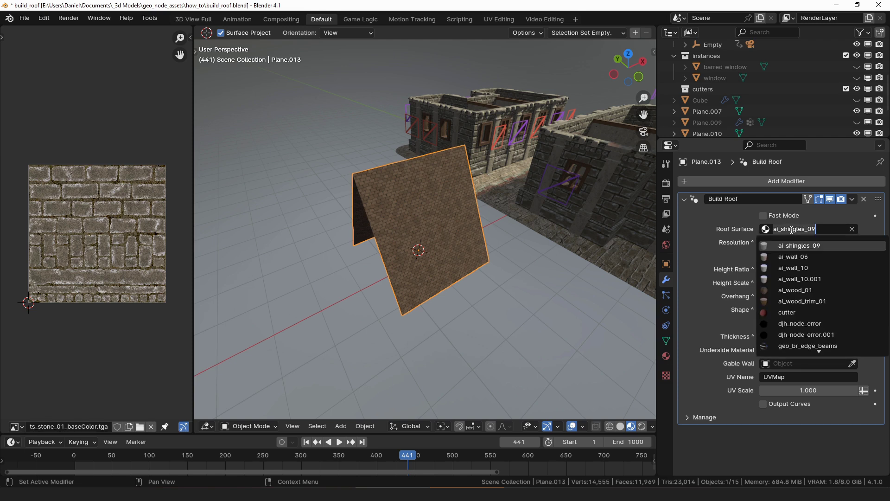
# - Set the Build Roof resolution to 4
pyautogui.click(853, 242)
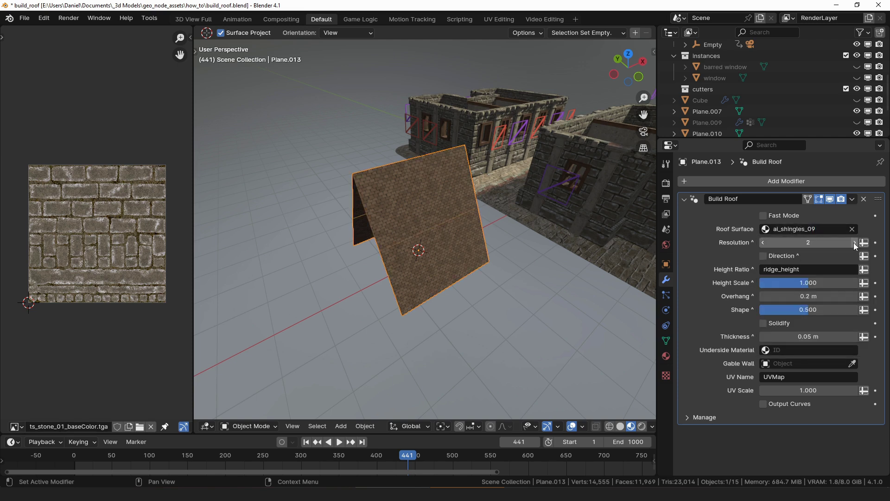
pyautogui.click(854, 242)
pyautogui.click(853, 242)
pyautogui.click(853, 243)
pyautogui.click(853, 243)
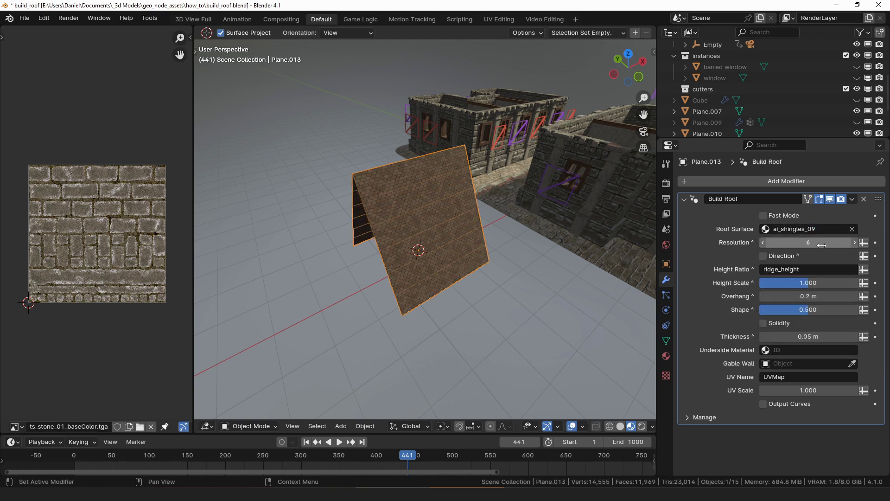
pyautogui.click(763, 243)
pyautogui.click(763, 243)
pyautogui.click(763, 242)
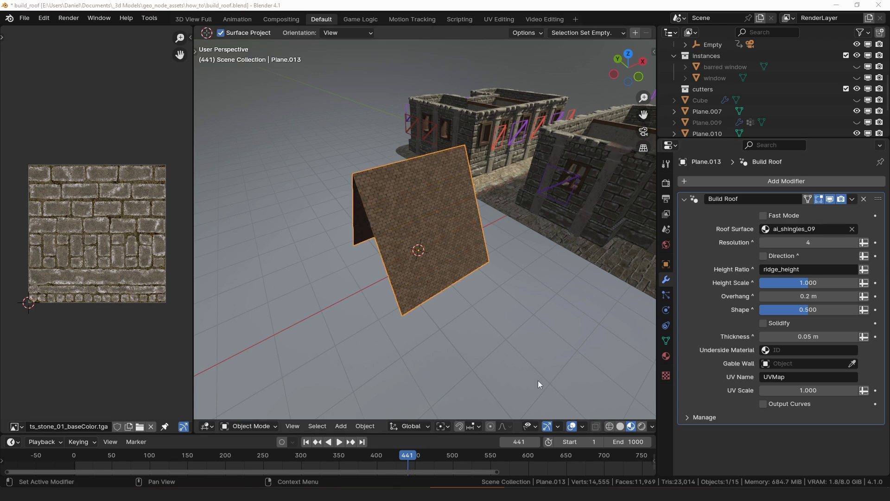
# - Create two vertex groups on the roof plane, named height and dir
pyautogui.click(666, 340)
pyautogui.click(875, 216)
pyautogui.doubleClick(744, 218)
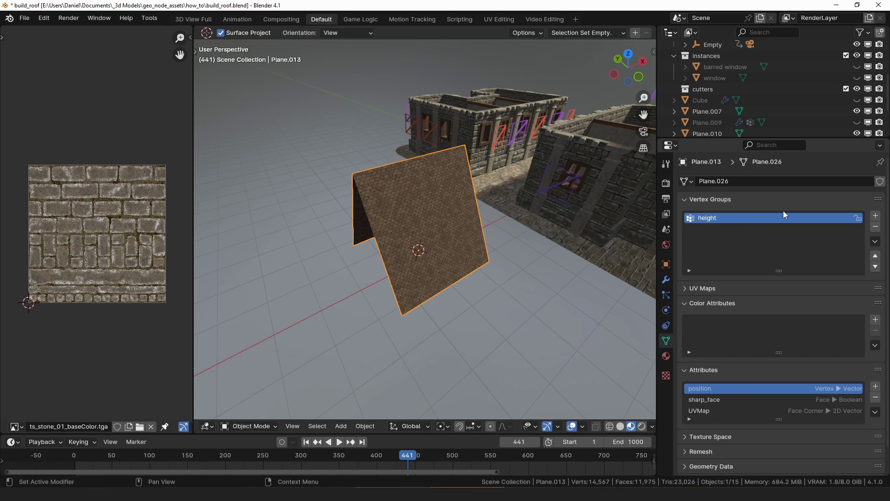
pyautogui.click(875, 216)
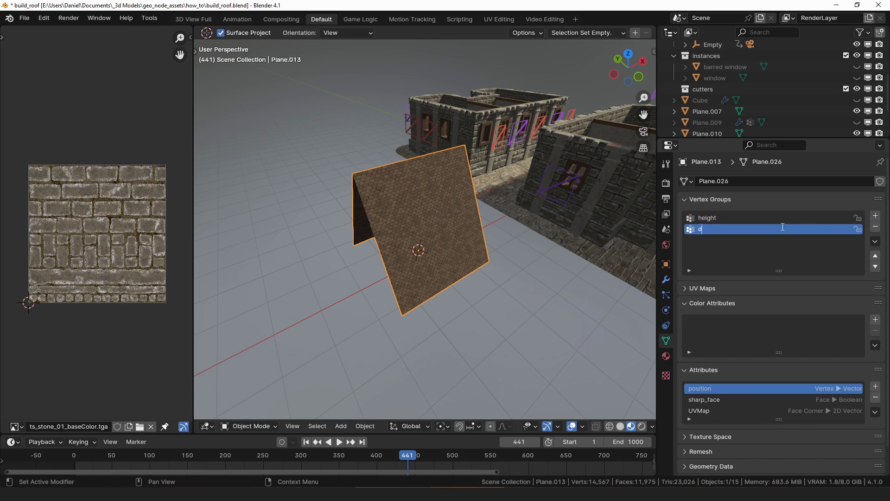
# - Drive the Build Roof height ratio with the height attribute and the direction with the dir attribute
pyautogui.click(666, 279)
pyautogui.click(828, 269)
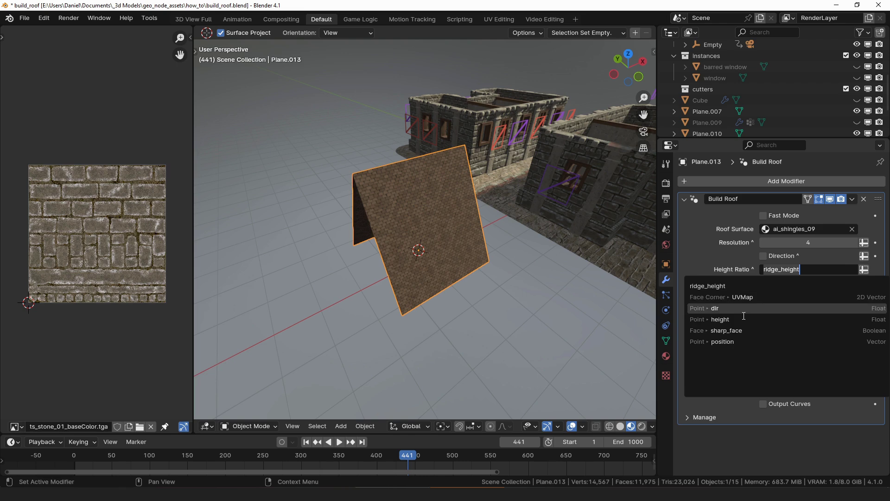
pyautogui.click(741, 319)
pyautogui.click(863, 255)
pyautogui.click(838, 256)
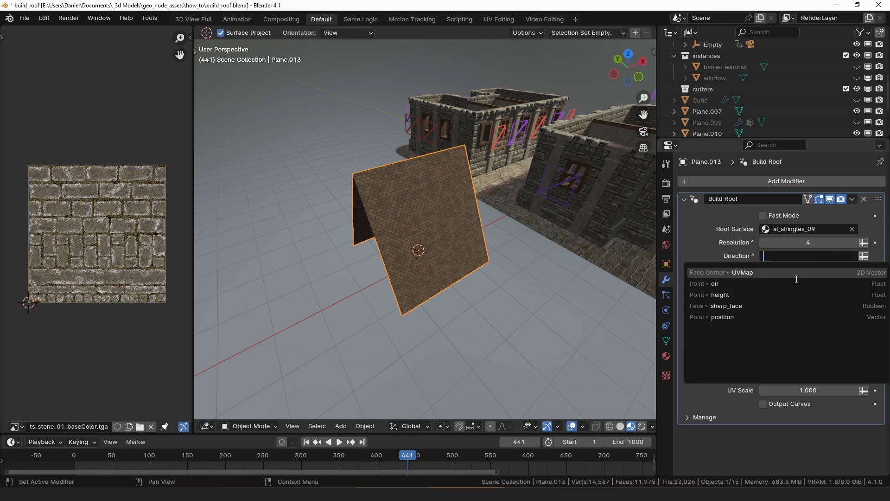
pyautogui.click(761, 283)
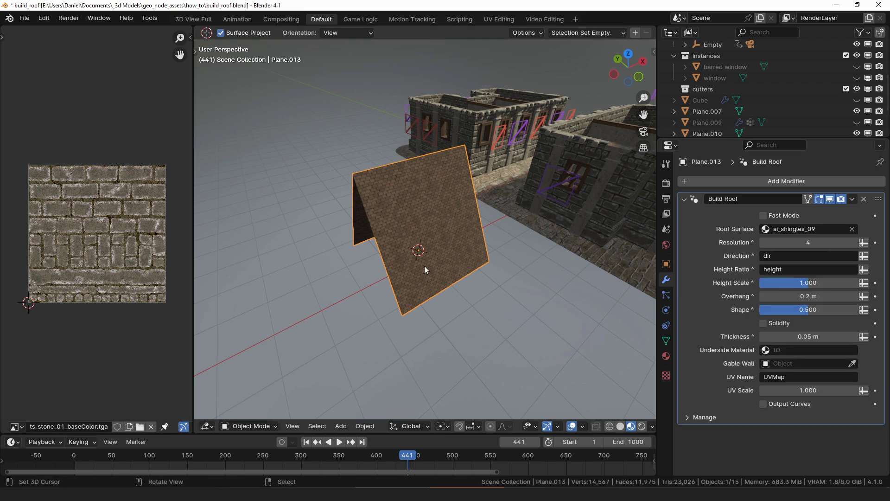
# - Assign the plane's vertices to the dir vertex group in Edit Mode
pyautogui.hotkey('ctrl', 'Tab')
pyautogui.click(668, 349)
pyautogui.click(666, 341)
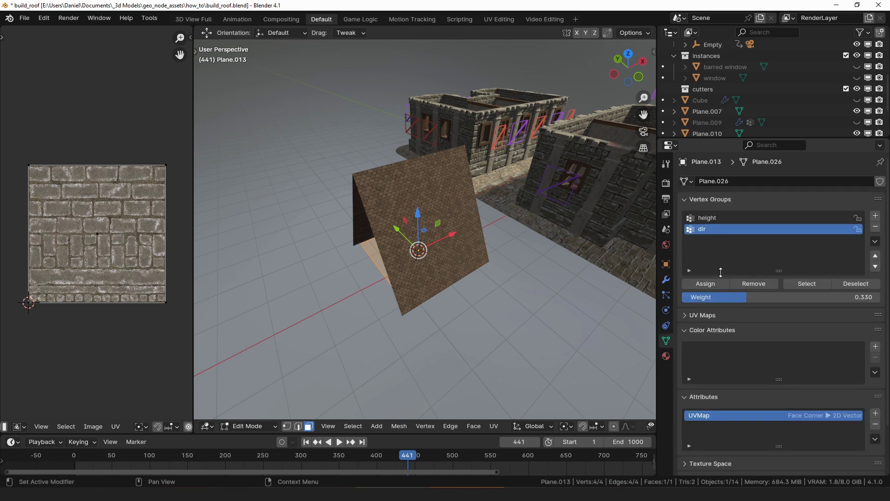
pyautogui.click(705, 283)
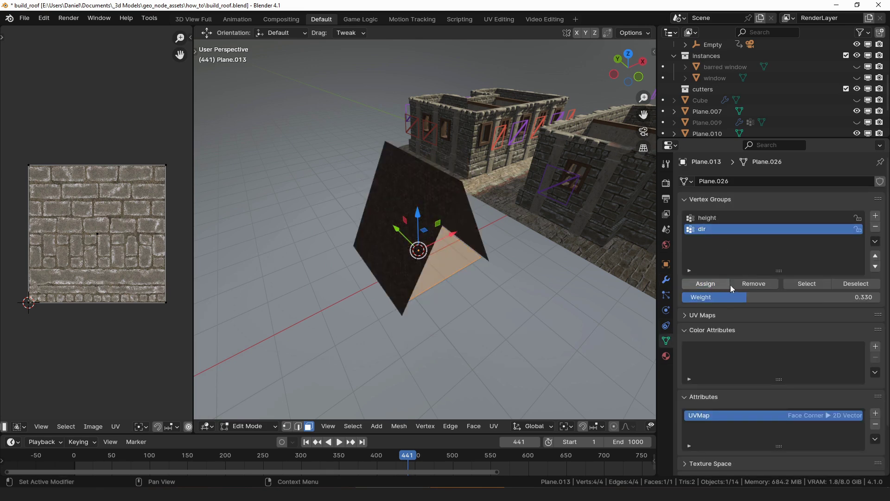
# - Assign the plane's vertices to the height vertex group with a weight of about 0.7
pyautogui.click(712, 219)
pyautogui.click(718, 284)
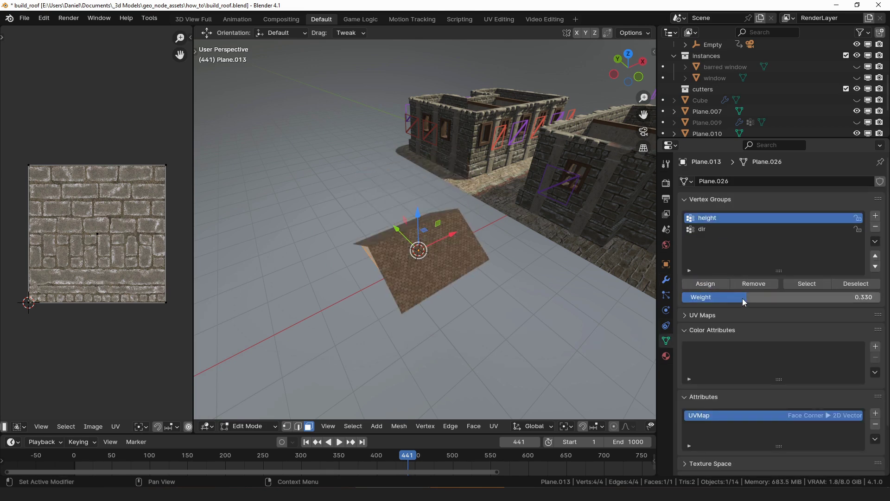
pyautogui.moveTo(744, 301); pyautogui.dragTo(822, 299)
pyautogui.click(705, 283)
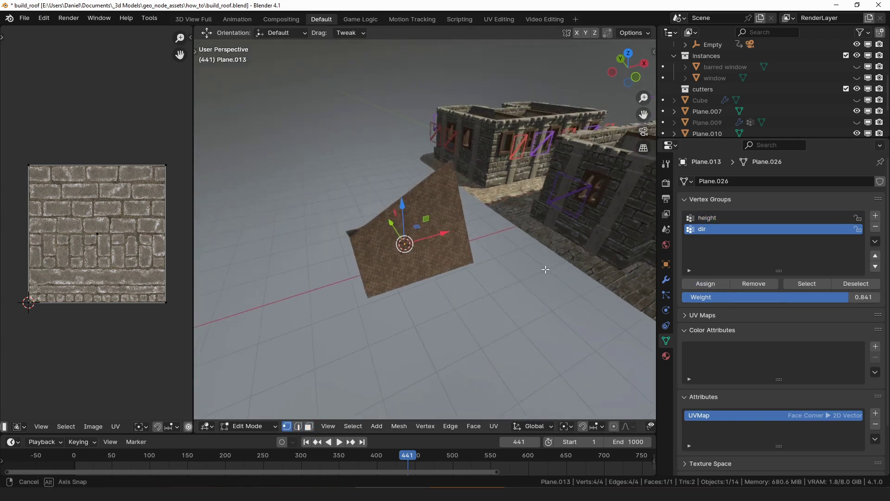
pyautogui.moveTo(546, 268); pyautogui.dragTo(524, 263, button='middle')
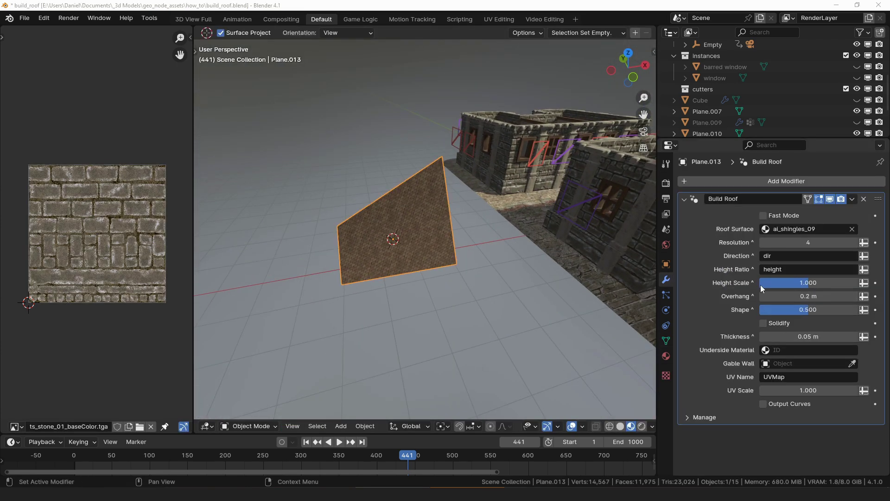
# - Set the roof's height scale to about 0.7
pyautogui.moveTo(762, 289); pyautogui.dragTo(811, 283)
pyautogui.click(783, 270)
pyautogui.press('Escape')
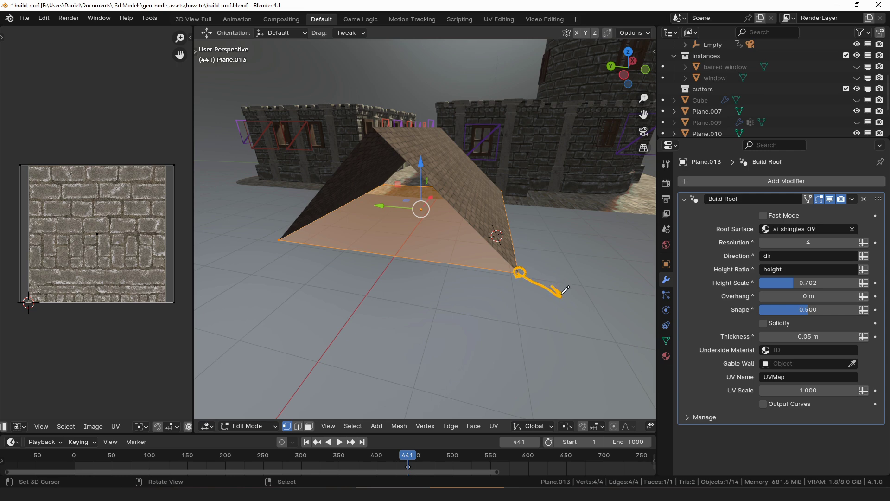
# - Set the roof overhang to 0.5 m and its shape to about 0.286 for an inward curve
pyautogui.moveTo(788, 296); pyautogui.dragTo(816, 295)
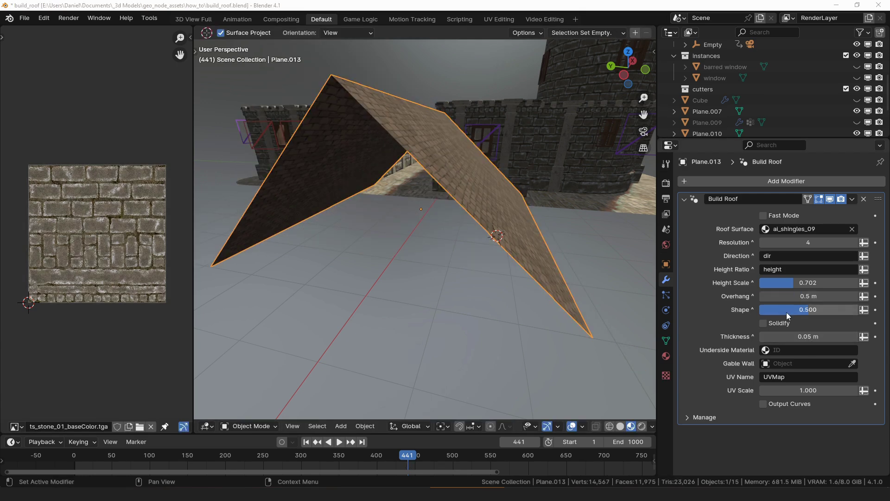
pyautogui.moveTo(787, 313); pyautogui.dragTo(761, 313)
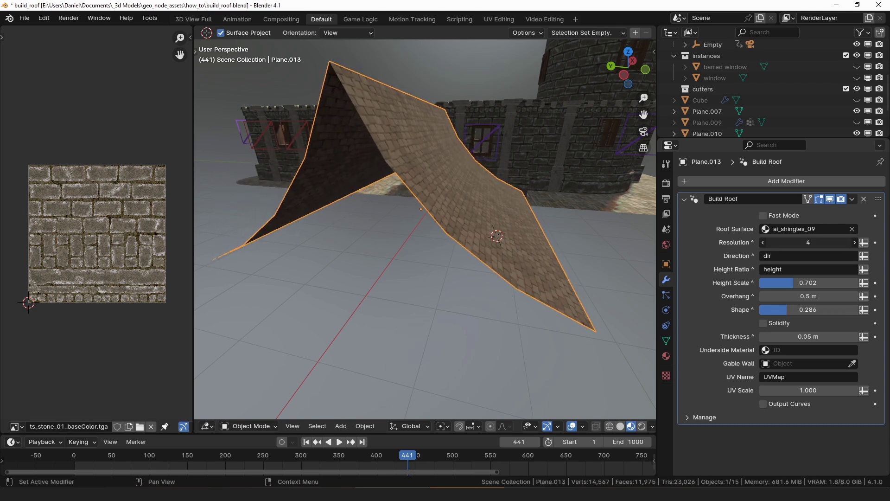
# - Raise the roof resolution to 10 to smooth the curved slopes
pyautogui.click(851, 243)
pyautogui.write('10')
pyautogui.press('Return')
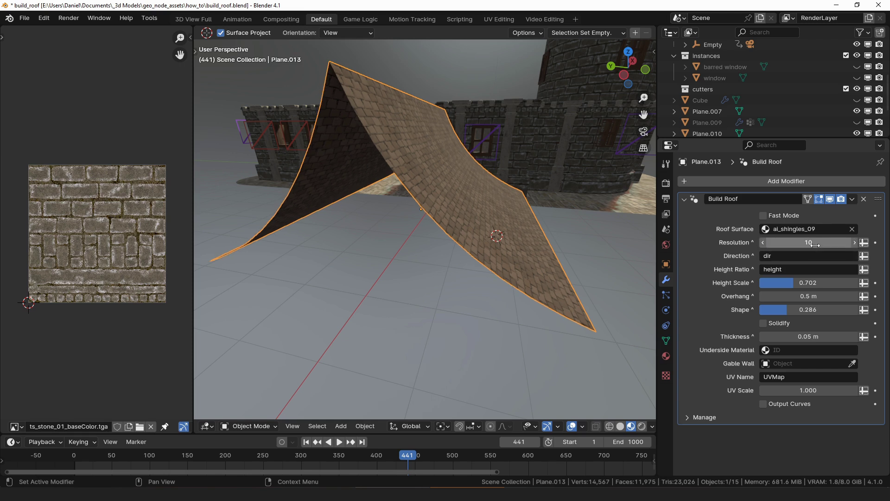
# - Solidify the roof with a thickness of 0.1 m and use ai_wood_01 as the underside material
pyautogui.click(778, 326)
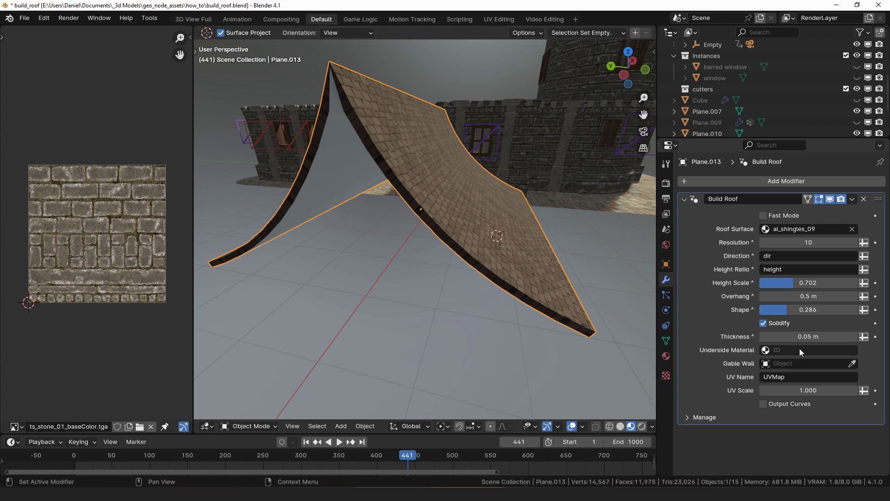
pyautogui.moveTo(775, 332)
pyautogui.mouseDown()
pyautogui.moveTo(804, 336)
pyautogui.moveTo(784, 337)
pyautogui.mouseUp()
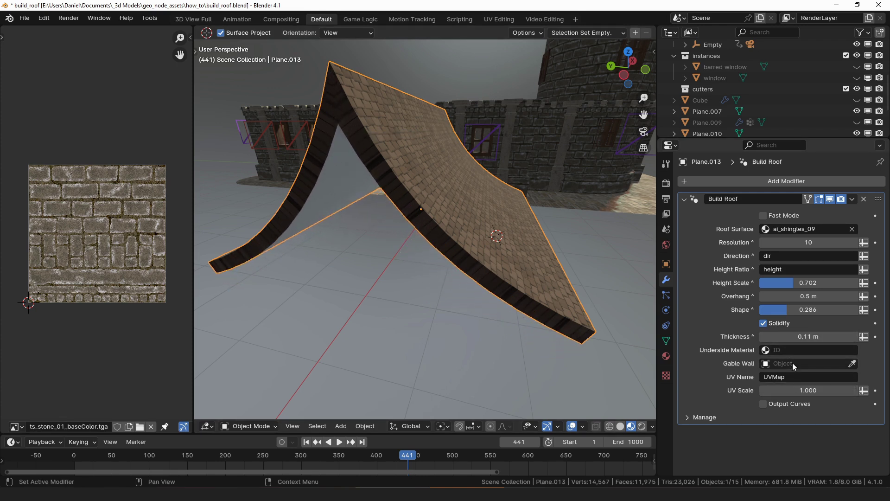
pyautogui.click(792, 351)
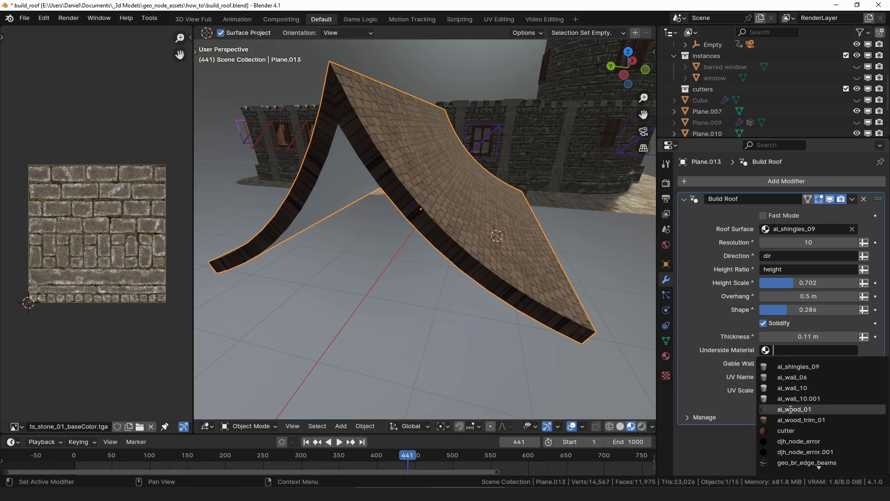
pyautogui.click(783, 409)
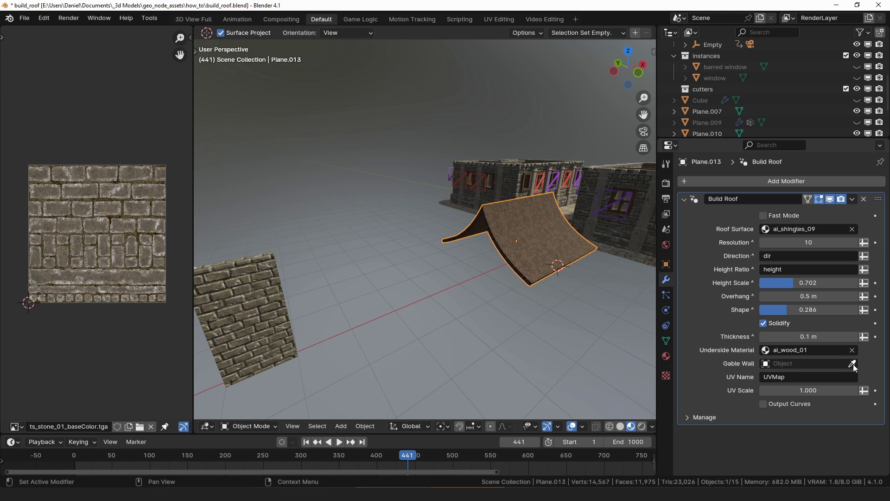
# - Pick the brick wall plane Plane.007 in the viewport as the roof's gable wall
pyautogui.click(852, 363)
pyautogui.press('Escape')
pyautogui.click(786, 363)
pyautogui.click(853, 363)
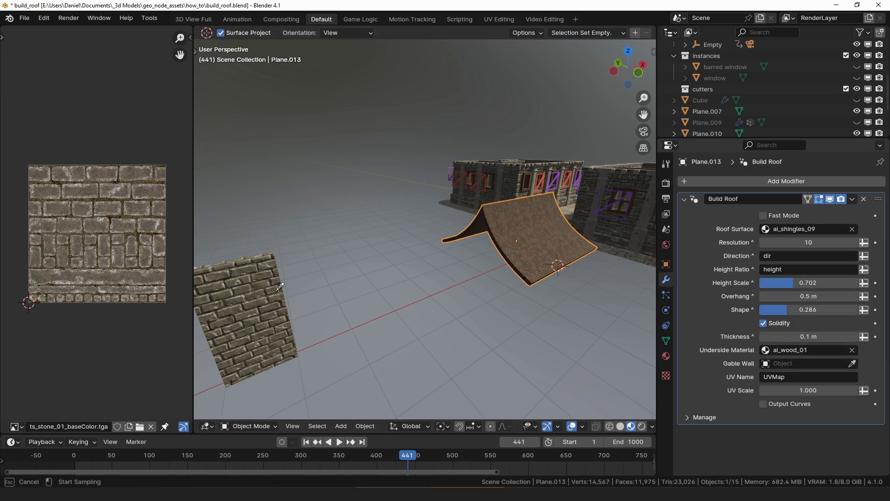
pyautogui.click(240, 304)
pyautogui.moveTo(238, 309); pyautogui.dragTo(538, 275, button='middle')
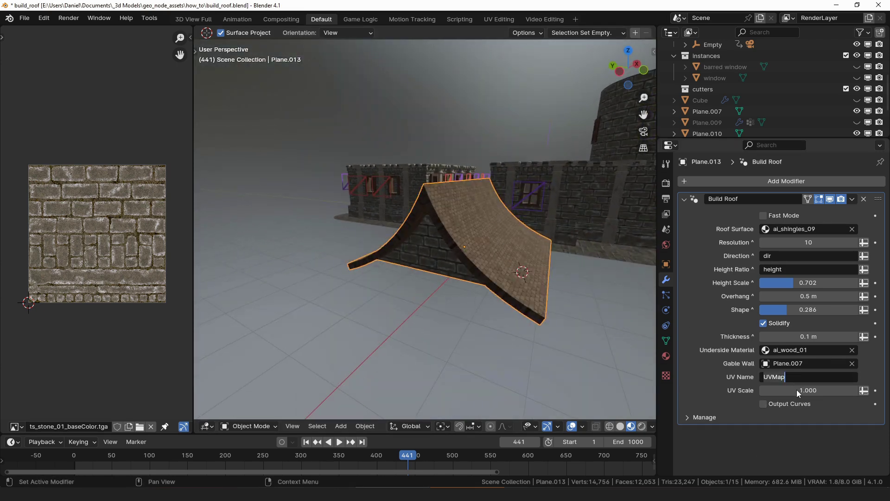
# - Set the roof's UV scale to 0.5 and enable Output Curves and Fast Mode
pyautogui.press('Return')
pyautogui.moveTo(808, 389)
pyautogui.mouseDown()
pyautogui.moveTo(786, 390)
pyautogui.moveTo(807, 390)
pyautogui.mouseUp()
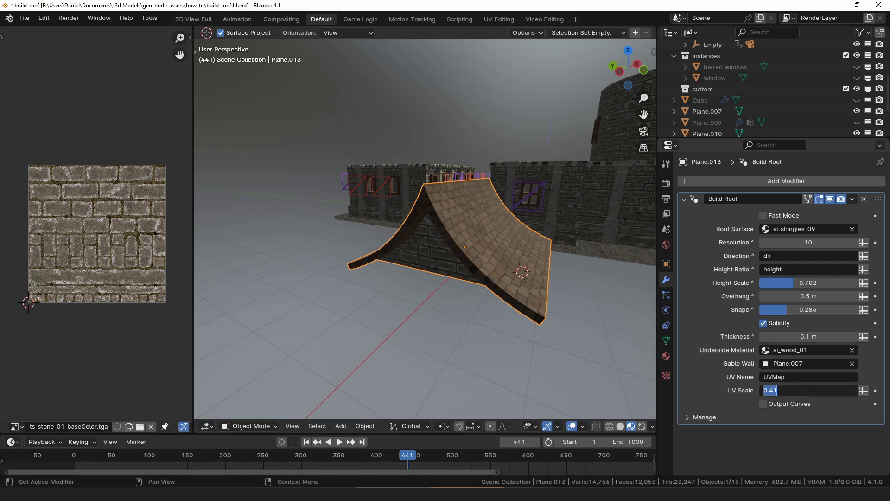
pyautogui.press('Return')
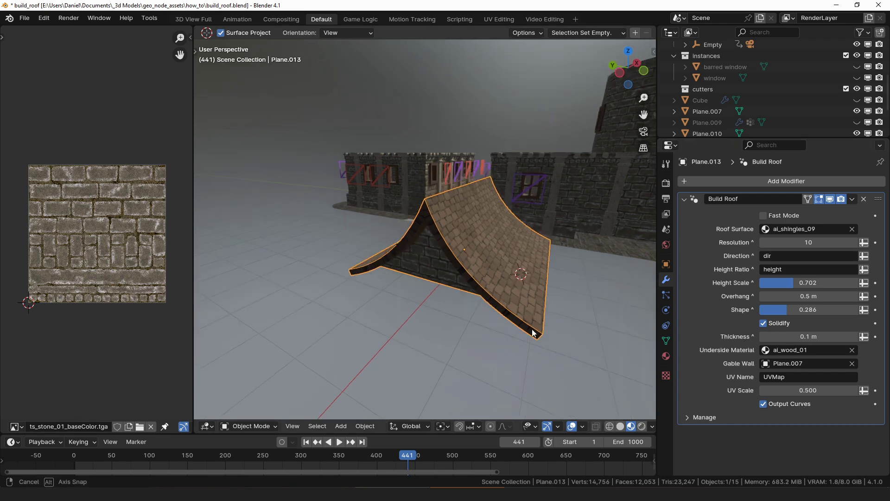
pyautogui.click(786, 217)
pyautogui.moveTo(533, 276); pyautogui.dragTo(522, 292, button='middle')
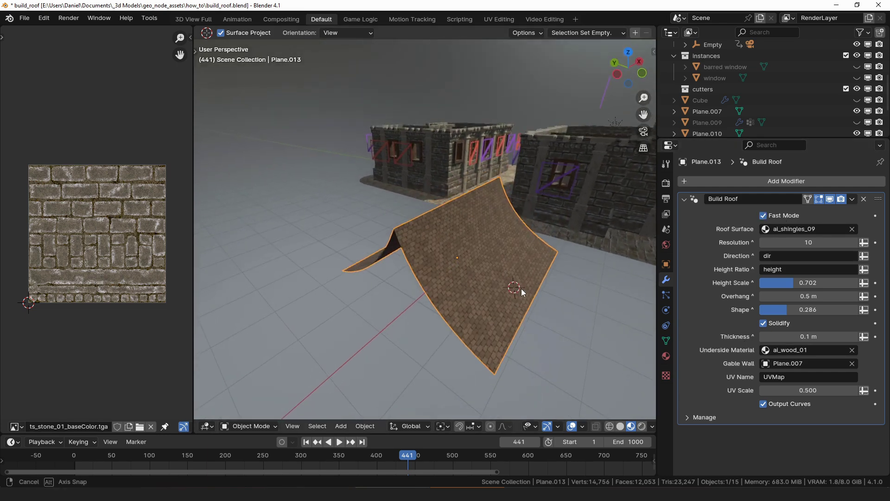
# - Lengthen the roof by moving the base plane's gable-end edge about 0.62 m in the negative X direction
pyautogui.press('Tab')
pyautogui.hotkey('alt', 'a')
pyautogui.press('2')
pyautogui.rightClick(416, 289)
pyautogui.moveTo(443, 271); pyautogui.dragTo(411, 298)
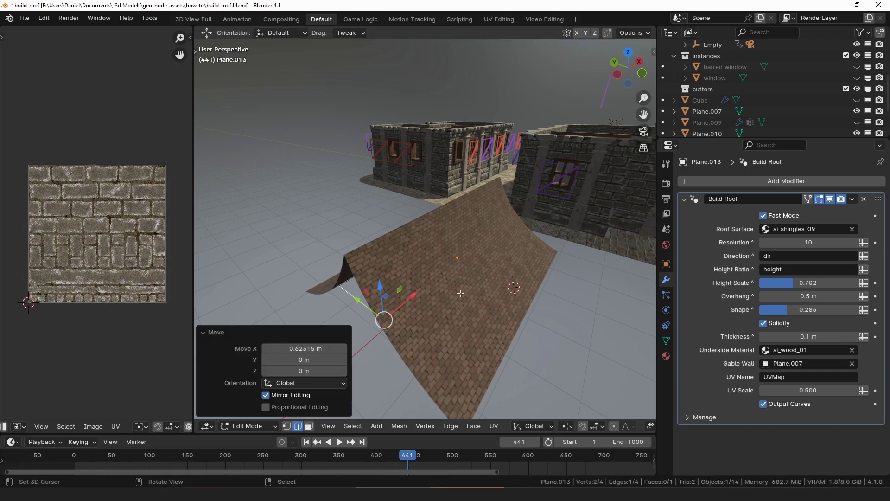
# - Duplicate the roof's base face in place and scale the copy down to about three quarters
pyautogui.press('3')
pyautogui.rightClick(453, 285)
pyautogui.hotkey('shift', 'd')
pyautogui.rightClick(455, 284)
pyautogui.press('s')
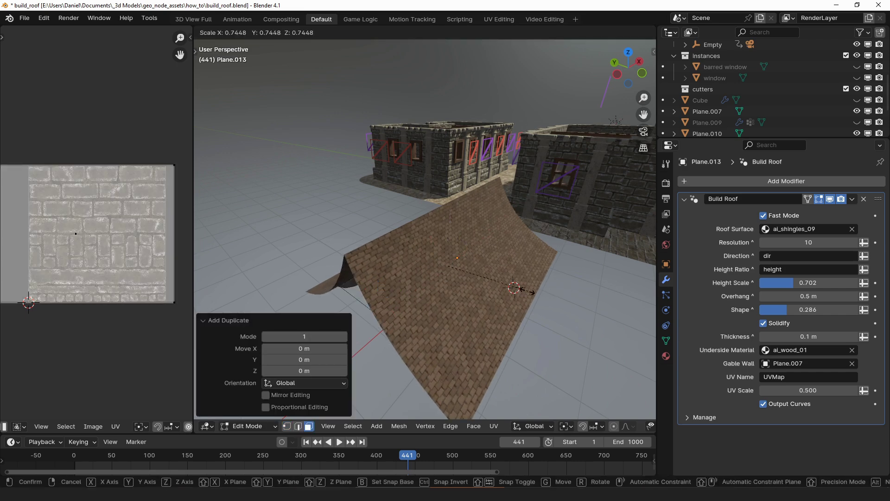
pyautogui.click(519, 290)
# - Move the duplicated base face about 1.81 m in the negative Y direction and scale it to 0.695
pyautogui.press('g')
pyautogui.press('y')
pyautogui.click(575, 297)
pyautogui.press('s')
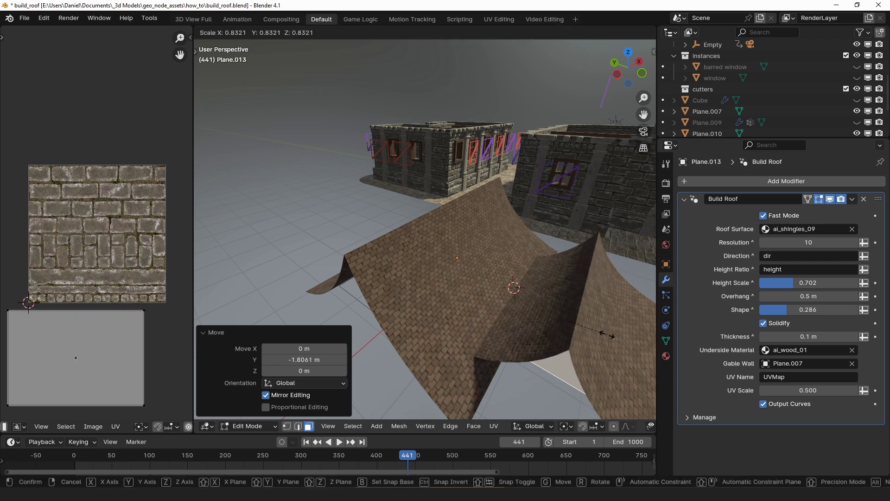
pyautogui.click(599, 334)
# - Stretch the smaller base face along the Y axis and move one of its edges about 0.82 m in Y
pyautogui.press('s')
pyautogui.press('y')
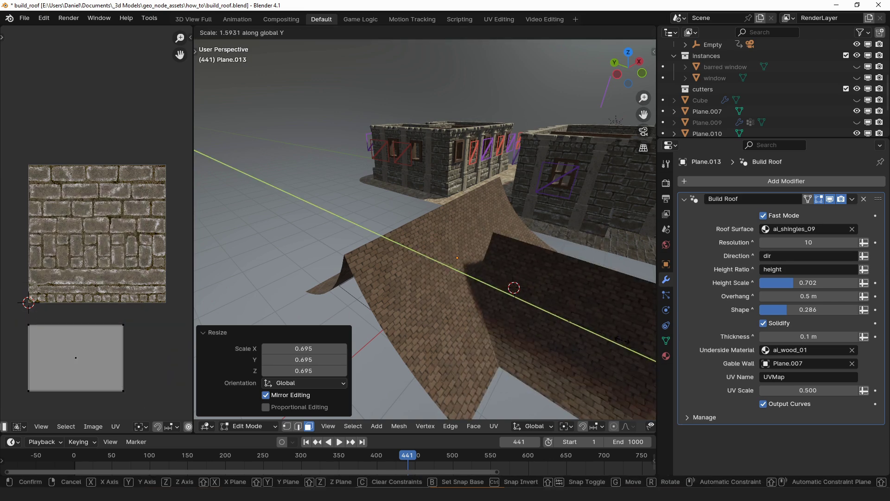
pyautogui.click(641, 347)
pyautogui.moveTo(578, 342); pyautogui.dragTo(508, 282, button='middle')
pyautogui.press('g')
pyautogui.press('y')
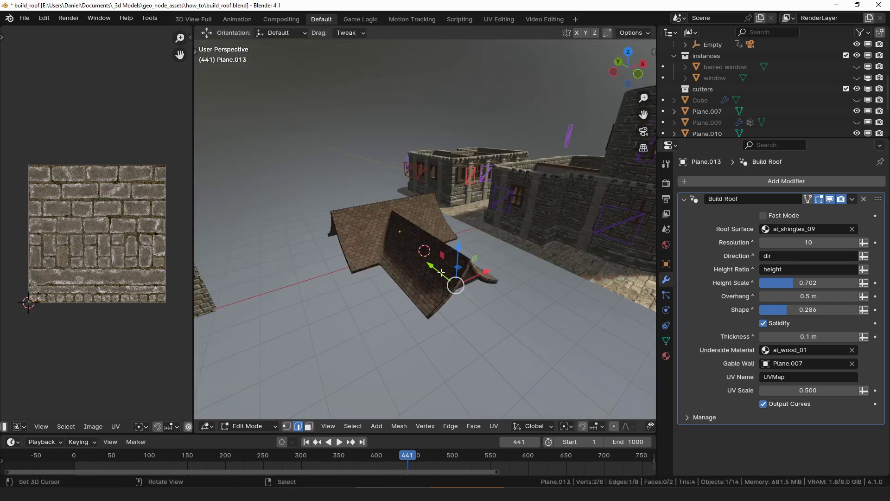
pyautogui.moveTo(441, 272); pyautogui.dragTo(438, 257)
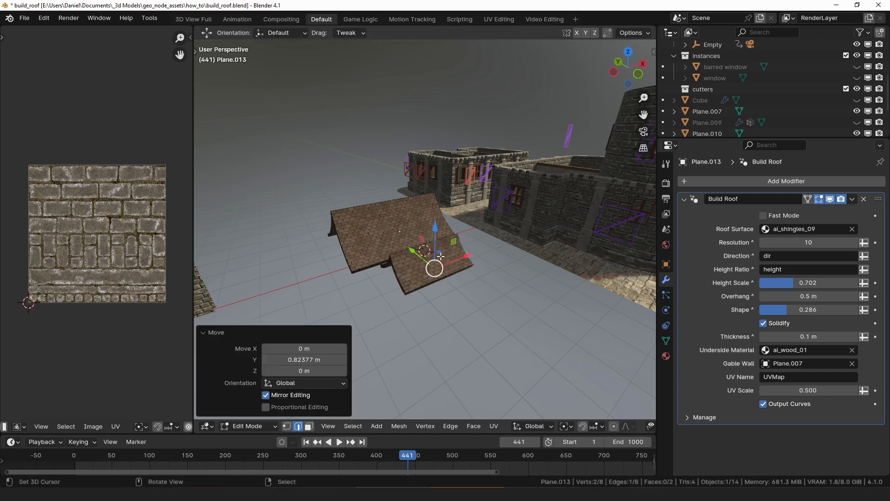
# - Select the whole smaller roof section and toggle its ridge direction by assigning its vertices to and removing them from the dir vertex group
pyautogui.hotkey('ctrl', 'l')
pyautogui.scroll(3, 438, 256)
pyautogui.click(666, 341)
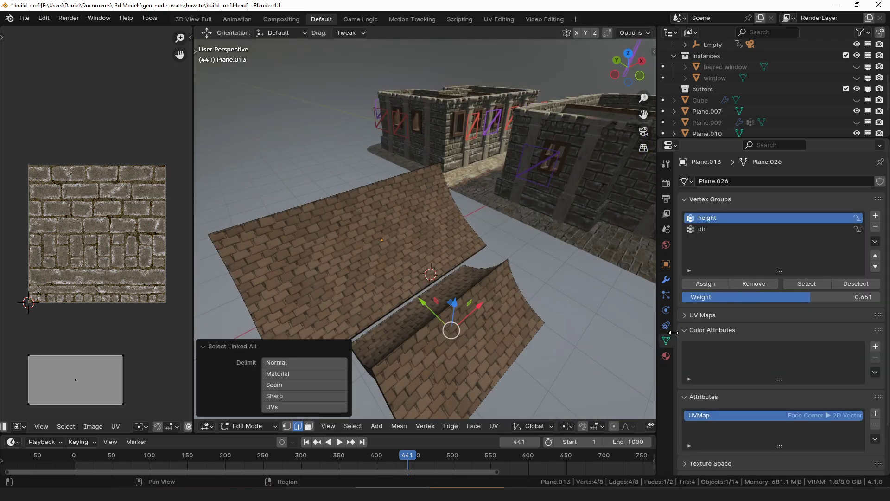
pyautogui.click(709, 229)
pyautogui.click(707, 283)
pyautogui.click(757, 284)
# - Move the smaller section about 0.91 m in Y into the main roof and circle the junction seen from underneath with an annotation
pyautogui.moveTo(445, 306); pyautogui.dragTo(470, 280, button='middle')
pyautogui.moveTo(473, 280); pyautogui.dragTo(283, 326)
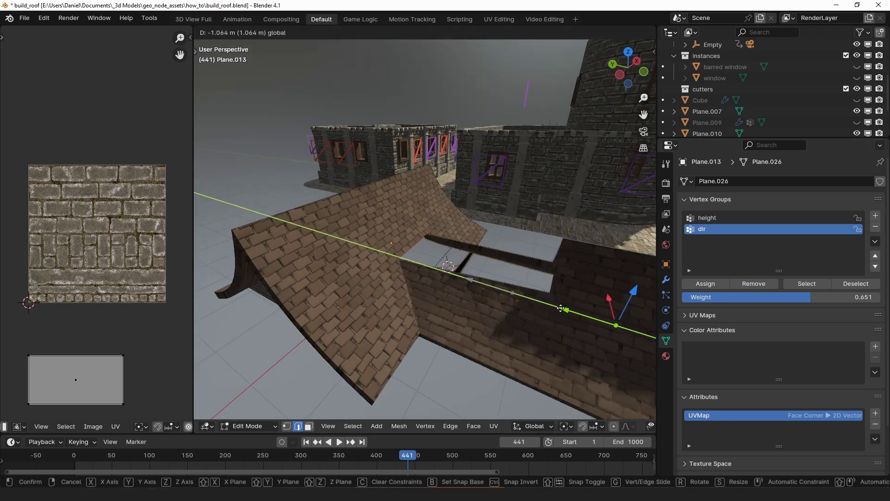
pyautogui.moveTo(561, 308); pyautogui.dragTo(504, 298)
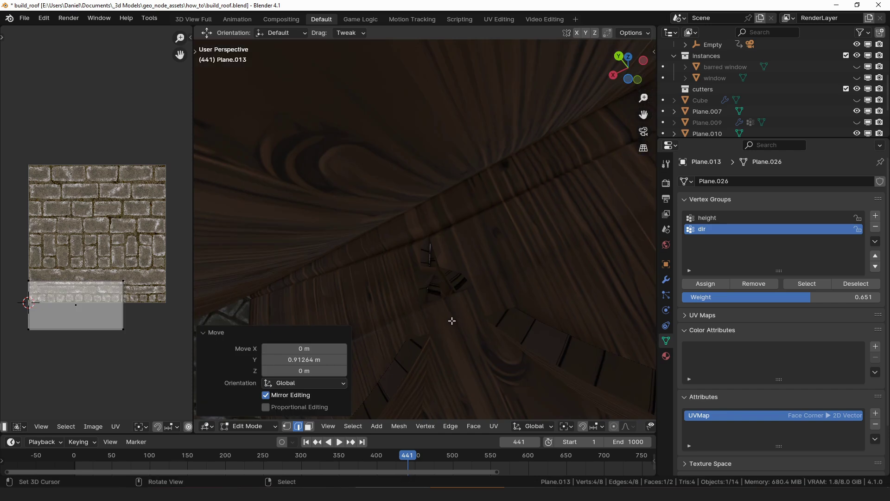
pyautogui.moveTo(442, 227); pyautogui.dragTo(492, 309)
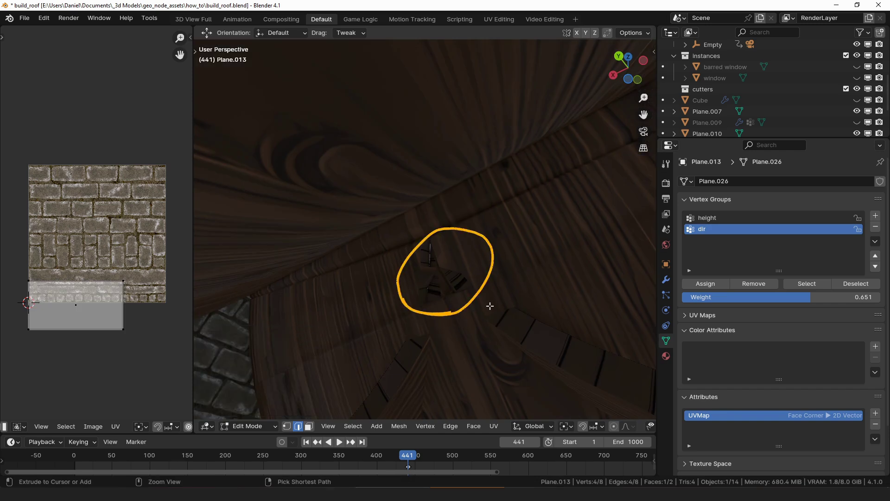
pyautogui.moveTo(491, 310)
pyautogui.mouseDown(button='middle')
pyautogui.moveTo(510, 312)
pyautogui.moveTo(399, 339)
pyautogui.mouseUp(button='middle')
# - Slide the smaller base face about 1.38 m in Y and back about 0.32 m, and display the Build Roof modifier in Edit Mode
pyautogui.press('g')
pyautogui.press('y')
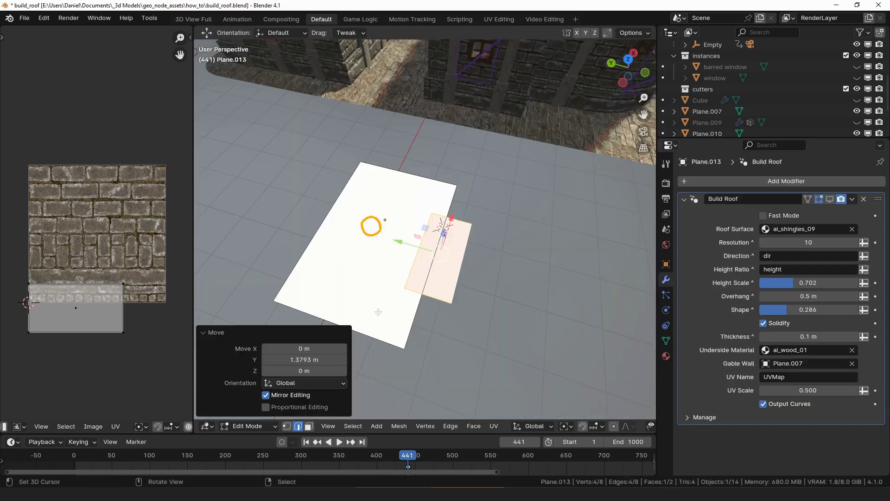
pyautogui.moveTo(420, 300); pyautogui.dragTo(417, 300)
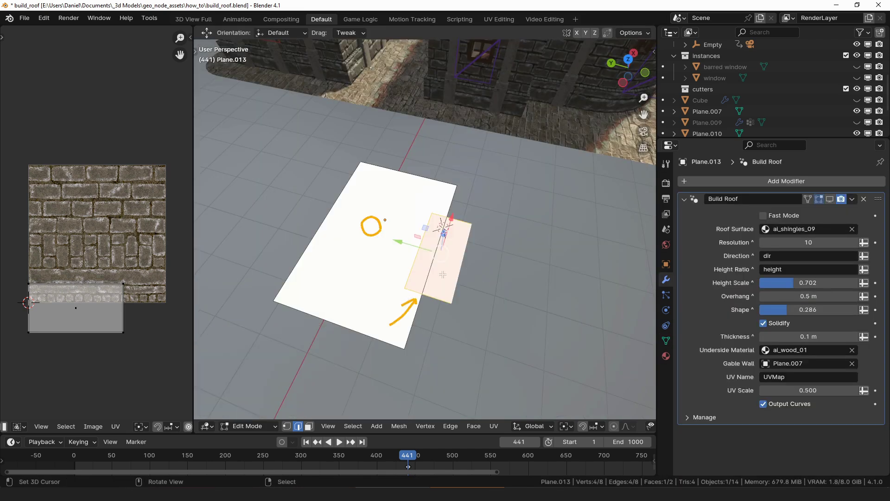
pyautogui.moveTo(401, 242); pyautogui.dragTo(417, 248)
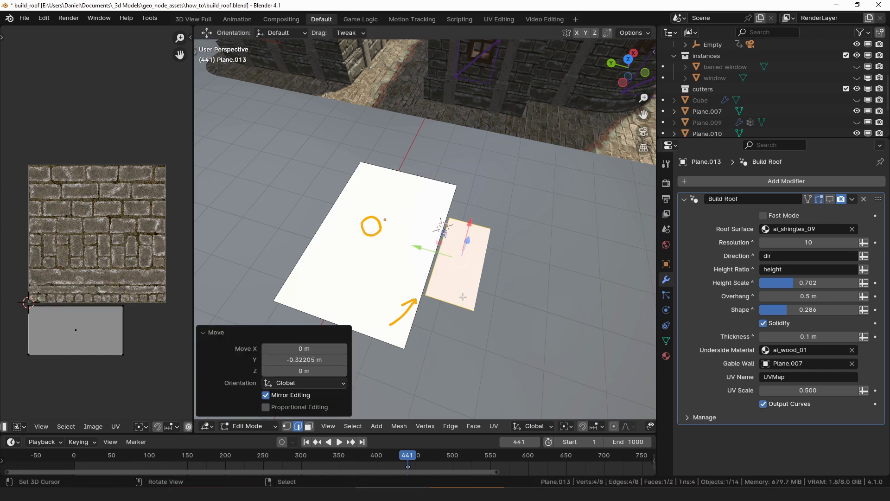
pyautogui.click(820, 200)
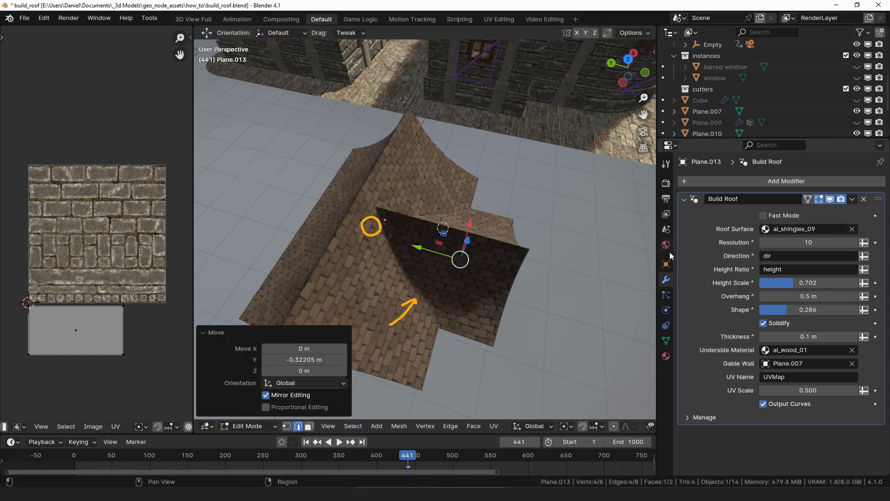
# - Clear the annotation strokes drawn over the roof
pyautogui.hotkey('ctrl', 'Tab')
pyautogui.click(433, 282)
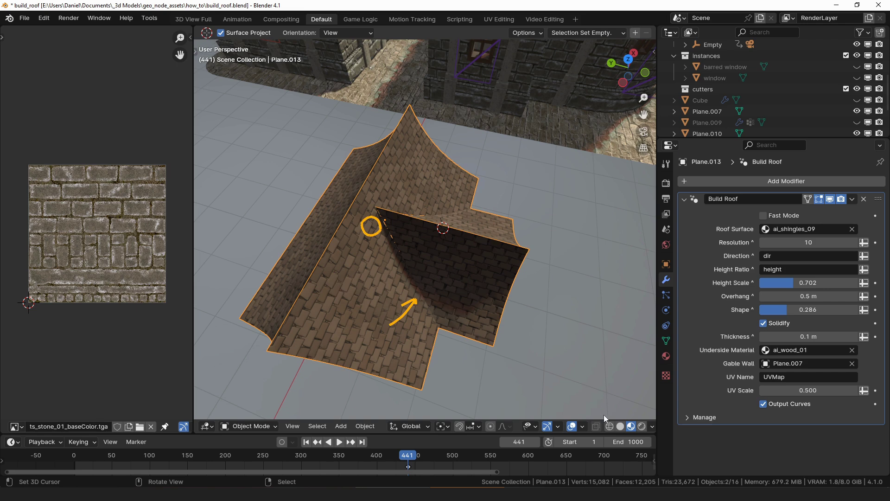
pyautogui.press('q')
pyautogui.click(553, 276)
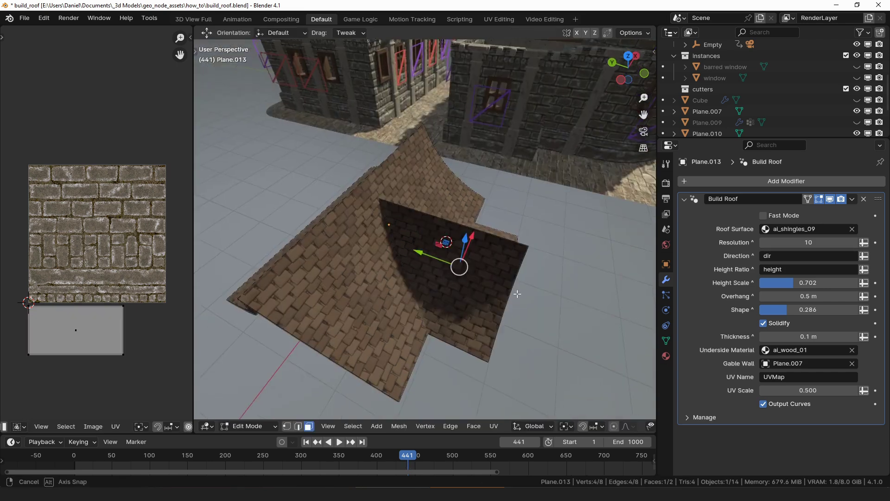
# - Separate the selected smaller roof section into its own object and deselect everything in Object Mode
pyautogui.press('g')
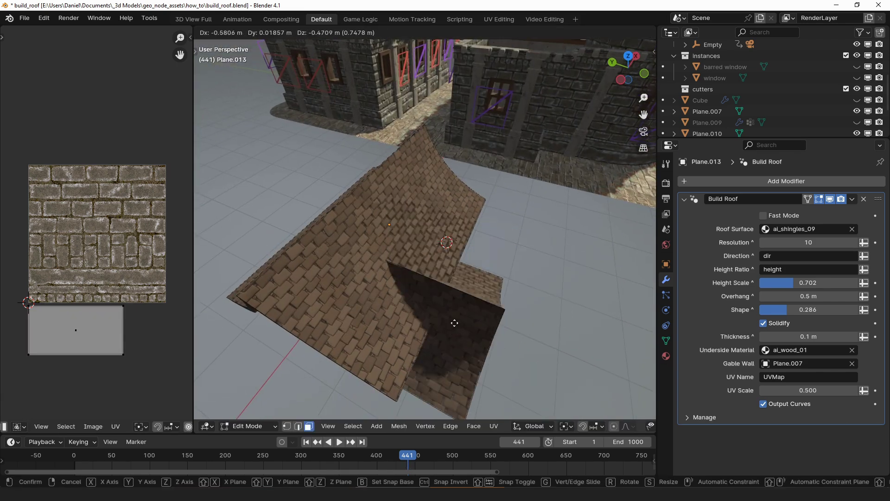
pyautogui.rightClick(497, 254)
pyautogui.press('p')
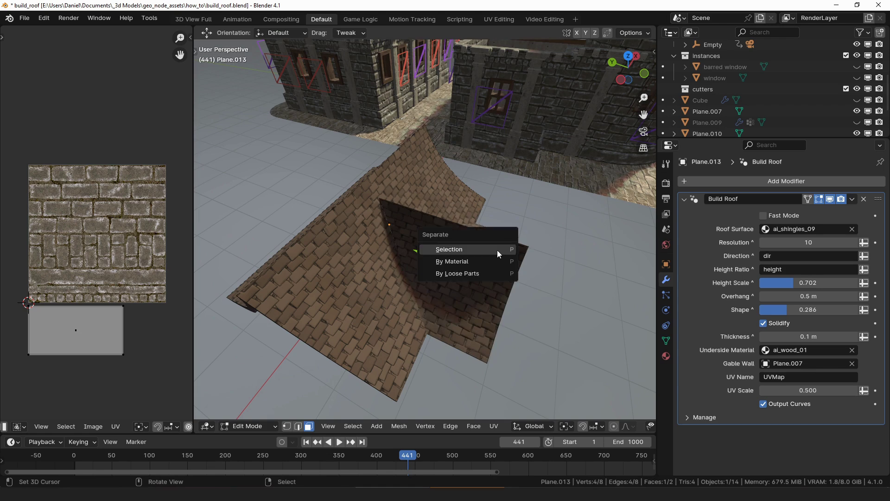
pyautogui.click(497, 249)
pyautogui.press('Tab')
pyautogui.hotkey('alt', 'a')
pyautogui.moveTo(480, 268)
pyautogui.mouseDown(button='middle')
pyautogui.moveTo(505, 250)
pyautogui.moveTo(420, 276)
pyautogui.moveTo(468, 267)
pyautogui.mouseUp(button='middle')
# - Review the height and dir vertex groups of the main roof object
pyautogui.click(666, 341)
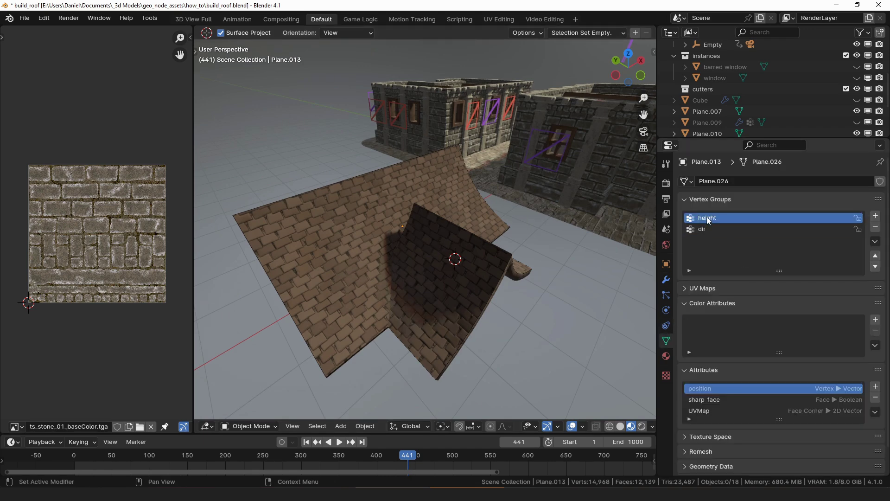
pyautogui.click(711, 229)
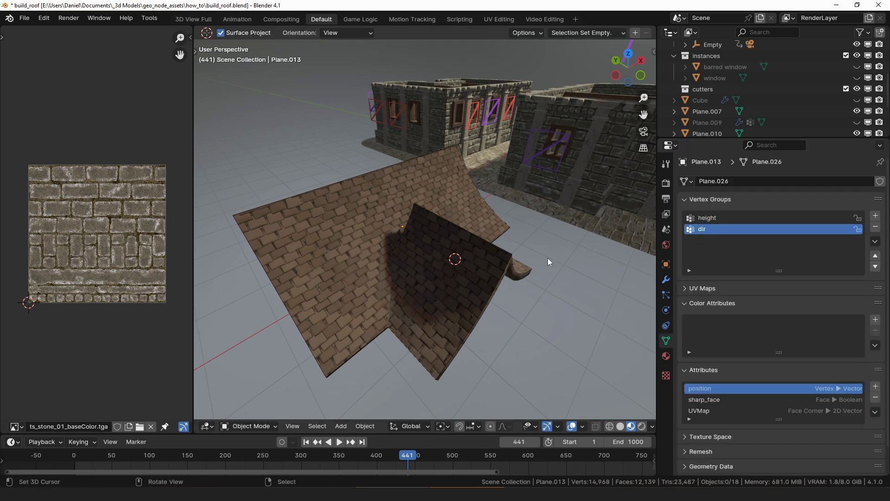
pyautogui.moveTo(571, 286); pyautogui.dragTo(452, 269, button='middle')
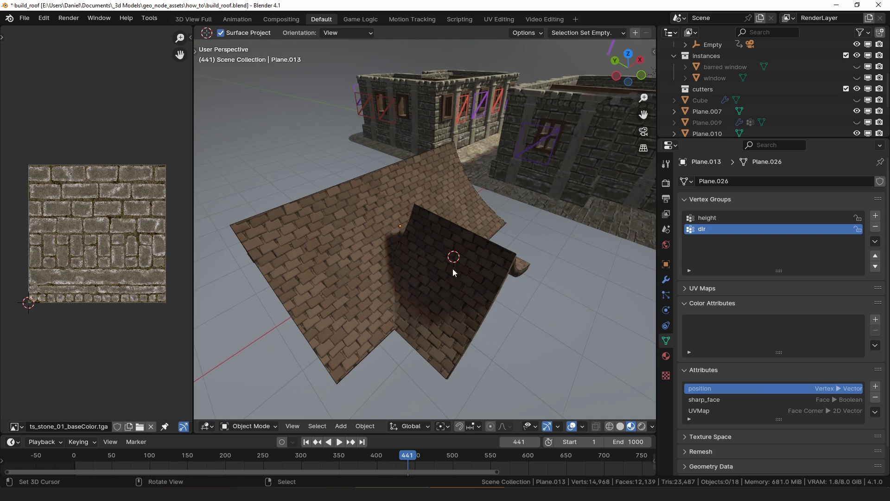
# - Sketch diagonal annotation lines across both ends of the main roof's slope to mark a hipped shape
pyautogui.click(417, 265)
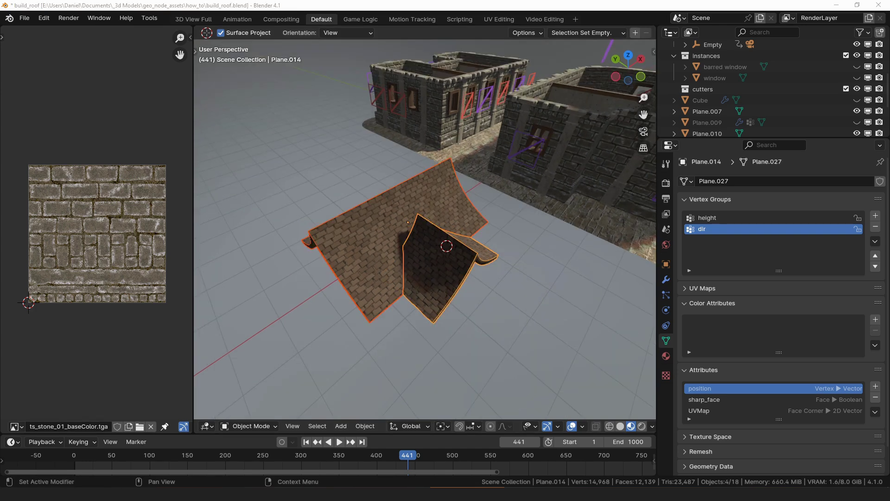
pyautogui.moveTo(889, 108); pyautogui.dragTo(521, 108)
pyautogui.click(364, 155)
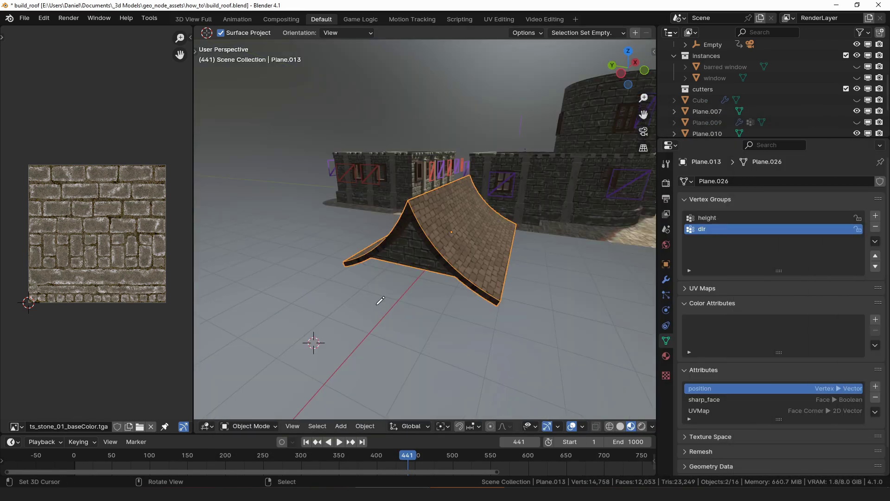
pyautogui.moveTo(369, 306); pyautogui.dragTo(423, 276)
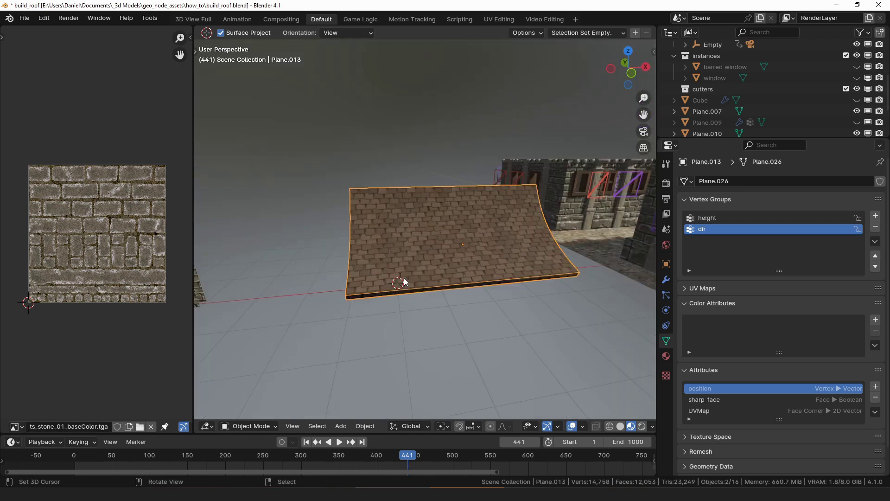
pyautogui.moveTo(412, 188); pyautogui.dragTo(370, 232)
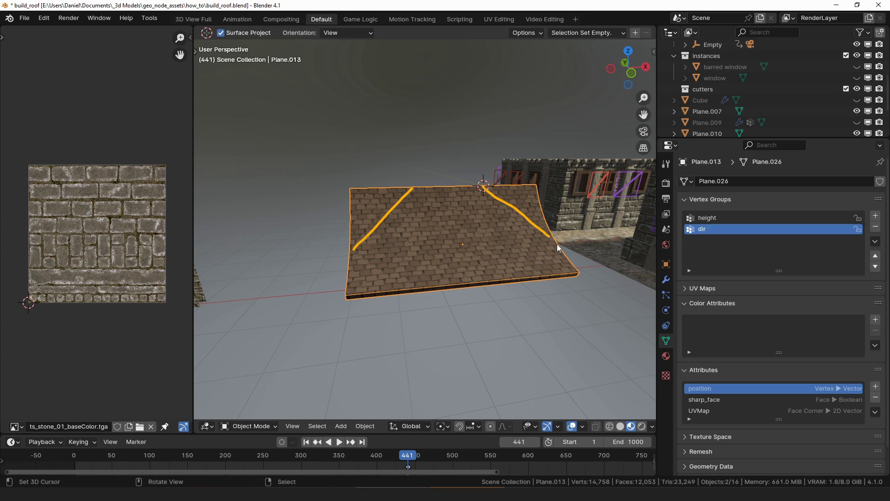
# - Try moving a corner vertex of the main roof's base plane in Edit Mode
pyautogui.press('Tab')
pyautogui.moveTo(589, 270); pyautogui.dragTo(485, 292, button='middle')
pyautogui.press('g')
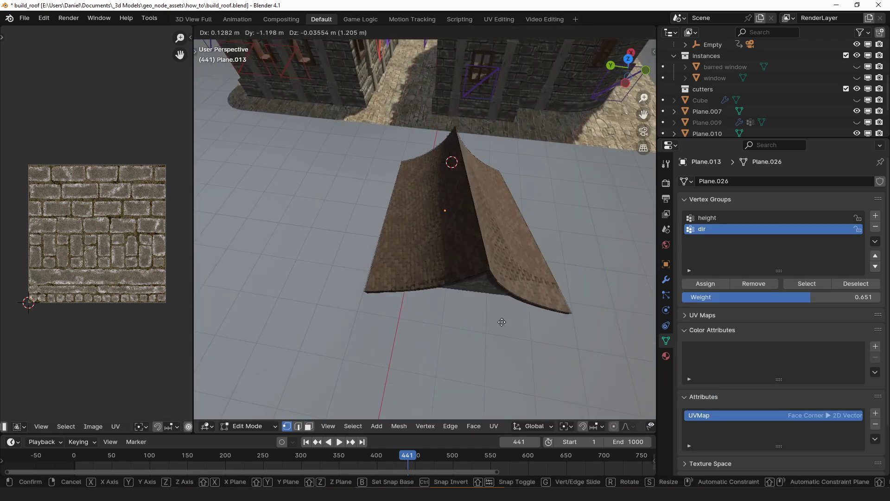
pyautogui.click(523, 309)
# - Try adding a 32-vertex circle of 1 m radius to the roof mesh, filling it with a face and moving it aside
pyautogui.hotkey('shift', 'a')
pyautogui.click(531, 302)
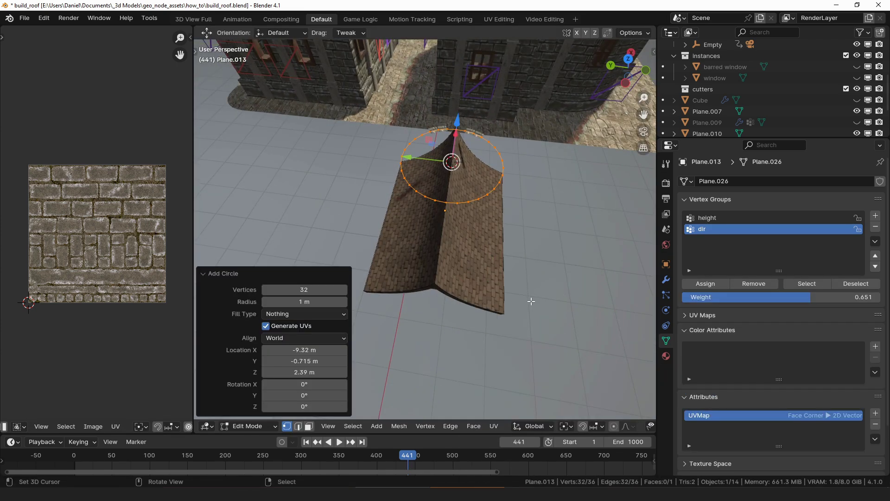
pyautogui.click(526, 273)
pyautogui.press('f')
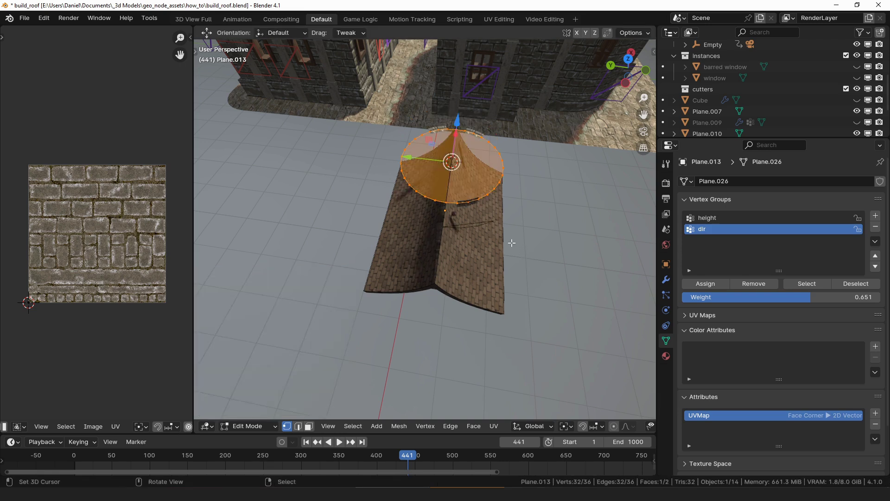
pyautogui.press('g')
pyautogui.click(594, 254)
pyautogui.moveTo(593, 254); pyautogui.dragTo(617, 246, button='middle')
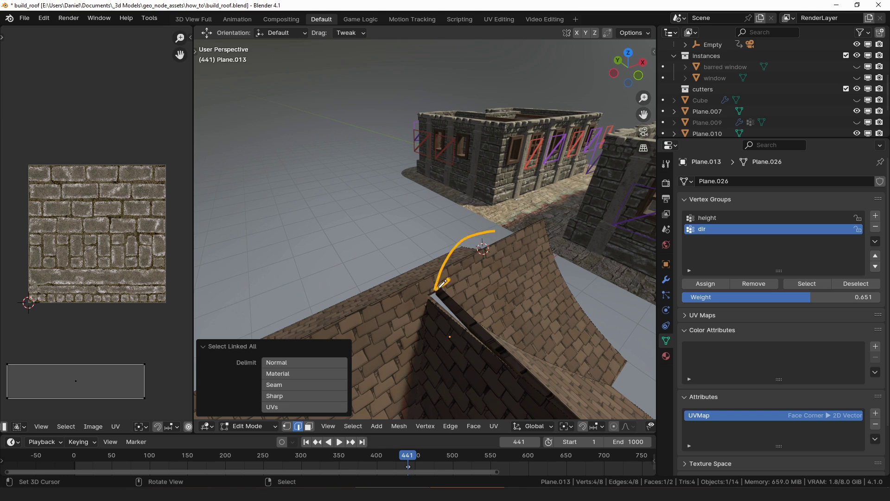
# - Mark the smaller section's ridge junction with an arrow annotation, clear it, and scale that section's base face to 0.935
pyautogui.moveTo(443, 282); pyautogui.dragTo(427, 266)
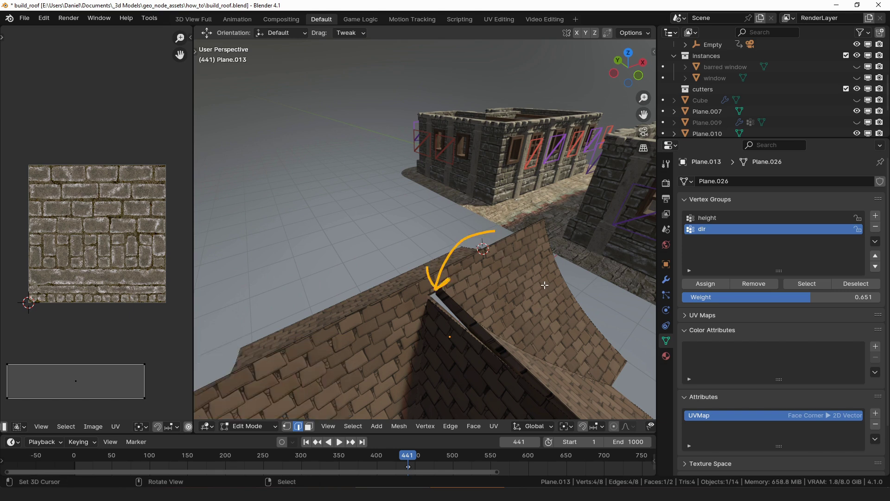
pyautogui.press('q')
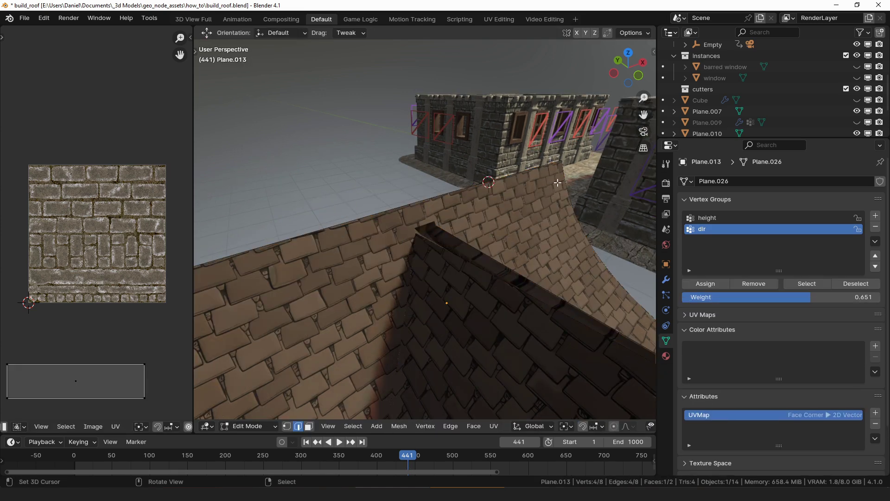
pyautogui.press('s')
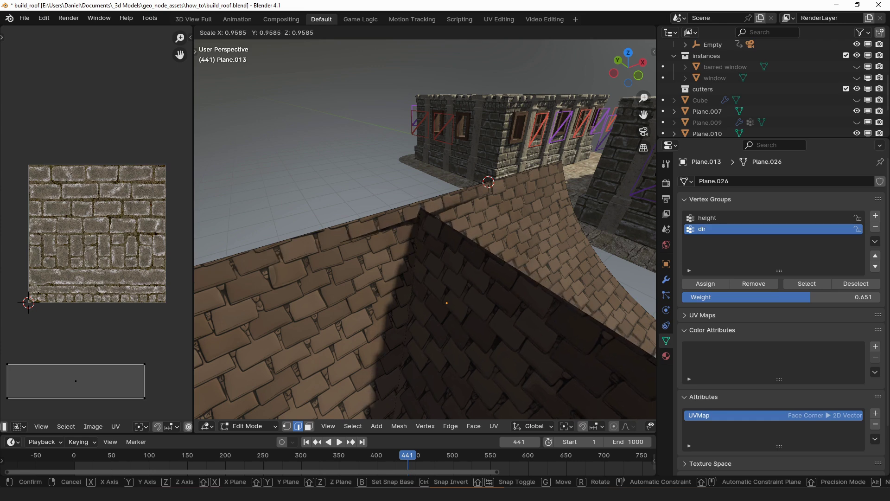
pyautogui.click(251, 278)
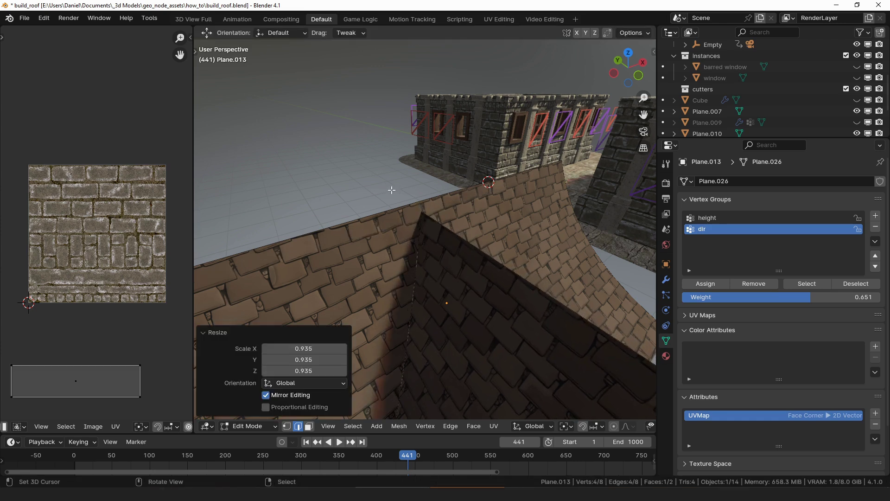